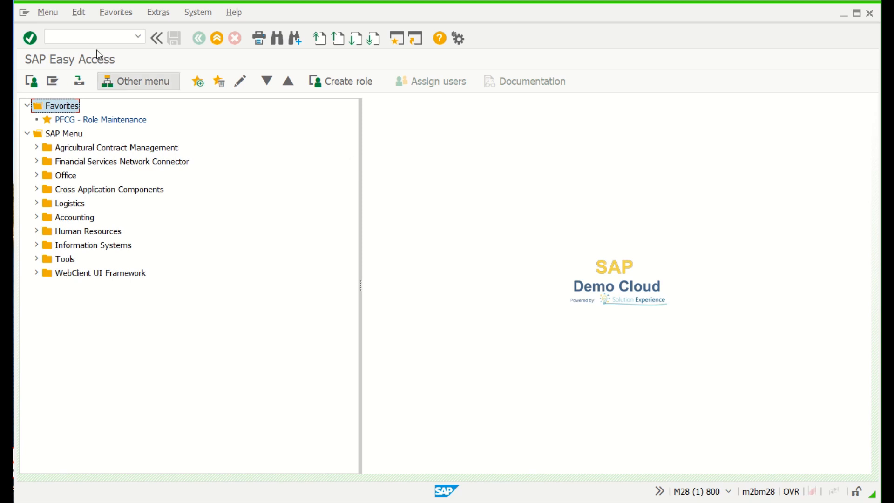
Step: Run transaction FD03 and bring up the customer search help dialog
click(91, 36)
text(fd03)
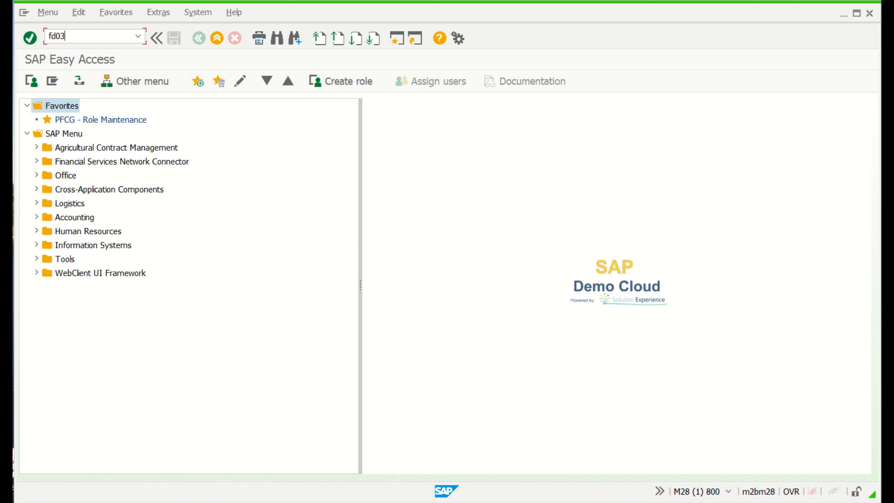
key(Return)
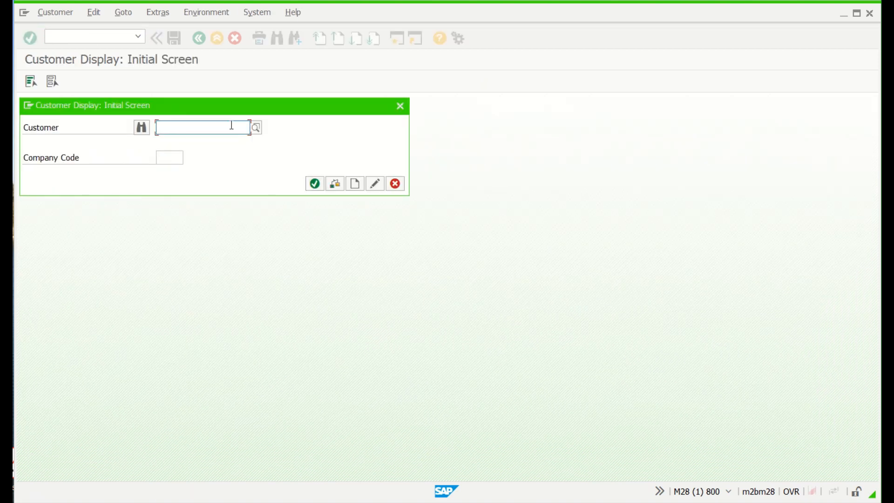
click(255, 128)
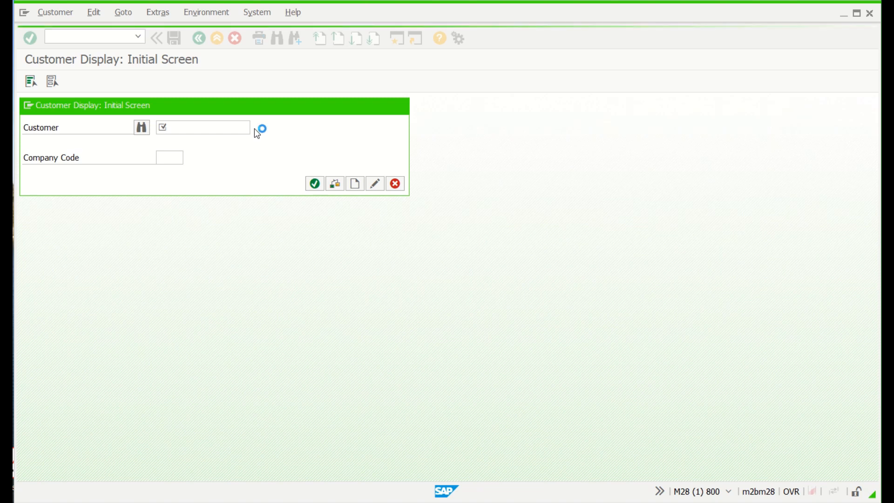
drag(266, 144, 294, 42)
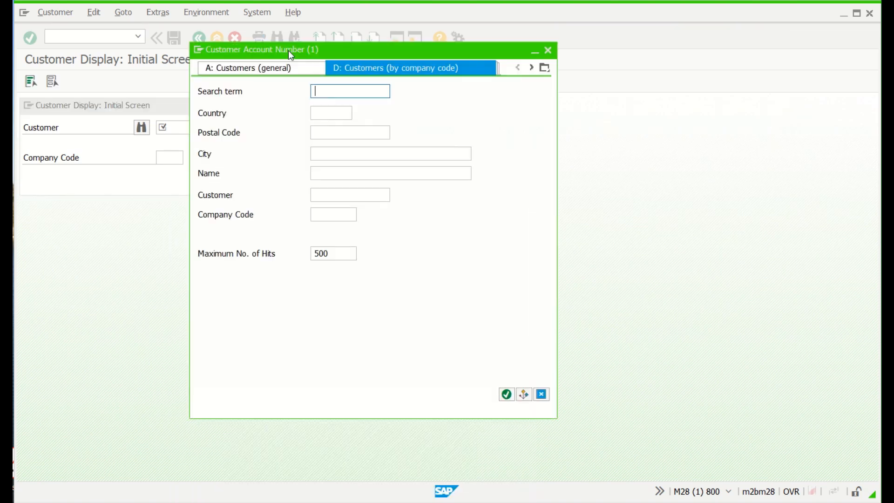
Step: List the 227 available company codes from the by-company-code search criterion
click(342, 206)
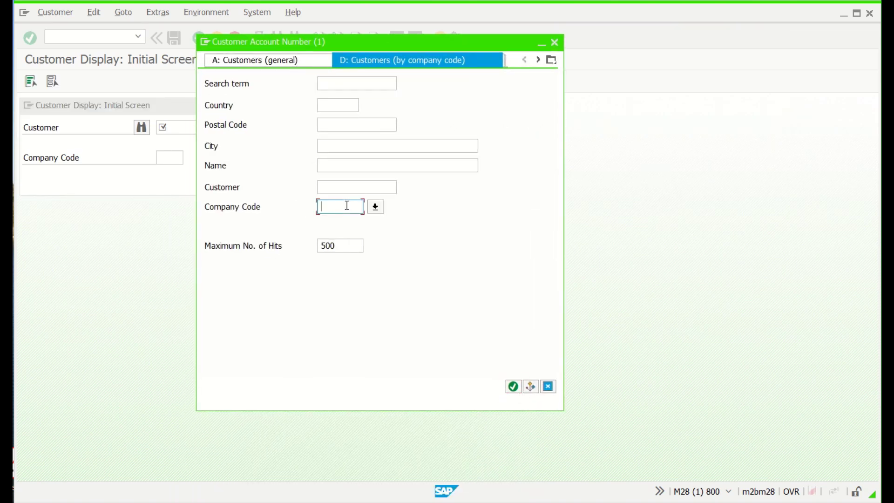
click(376, 207)
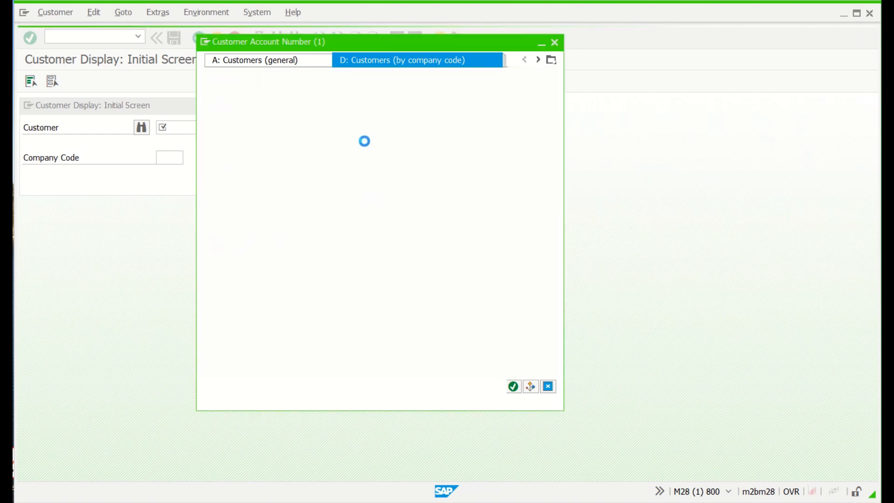
Step: Review codes 1000 and 2000, then take 3000 BestRun US as the company code restriction
mouse_move(335, 51)
mouse_down()
mouse_move(348, 12)
mouse_move(348, 19)
mouse_up()
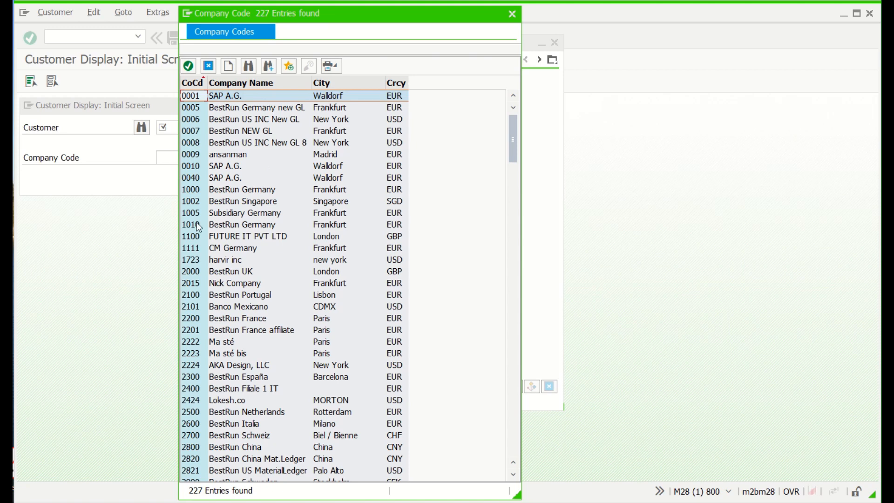
click(226, 190)
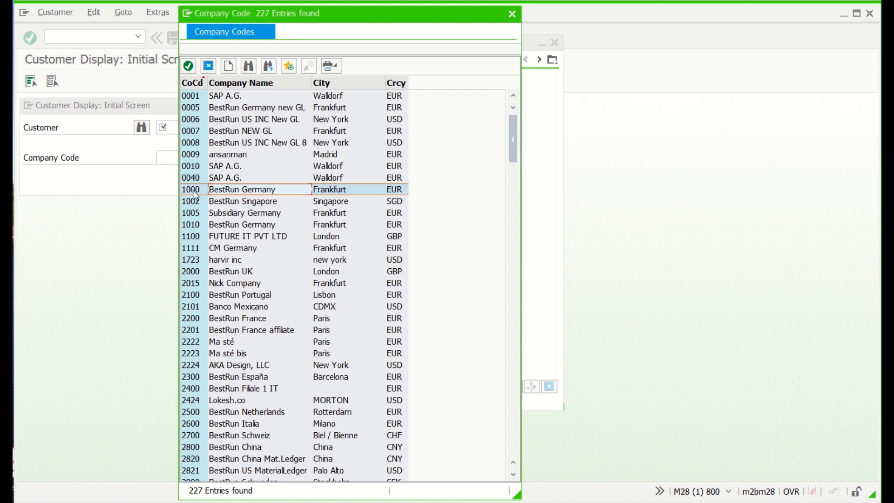
click(225, 272)
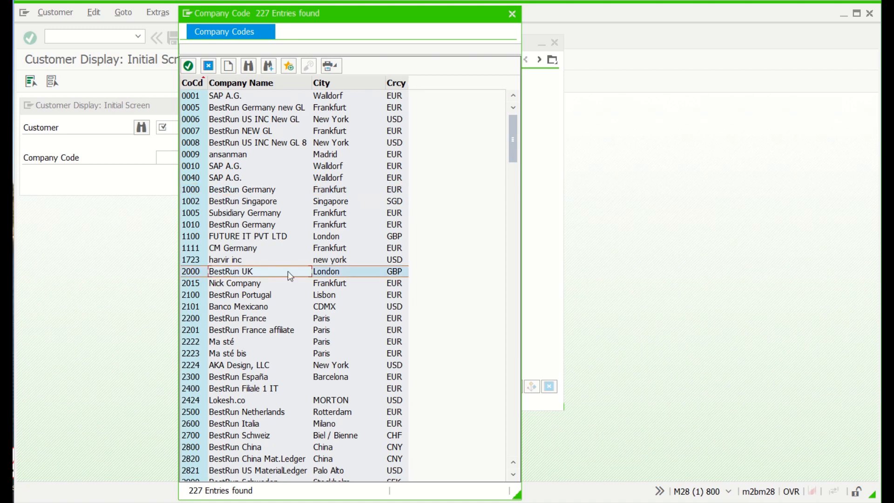
click(513, 175)
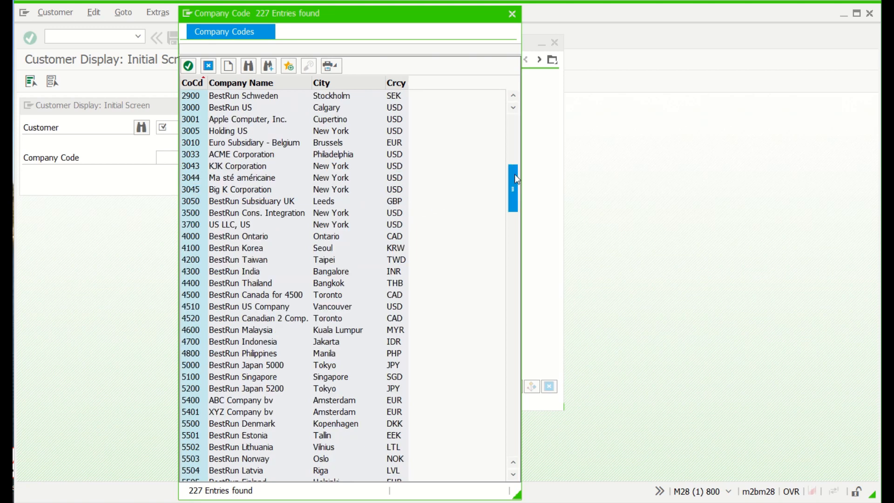
click(198, 106)
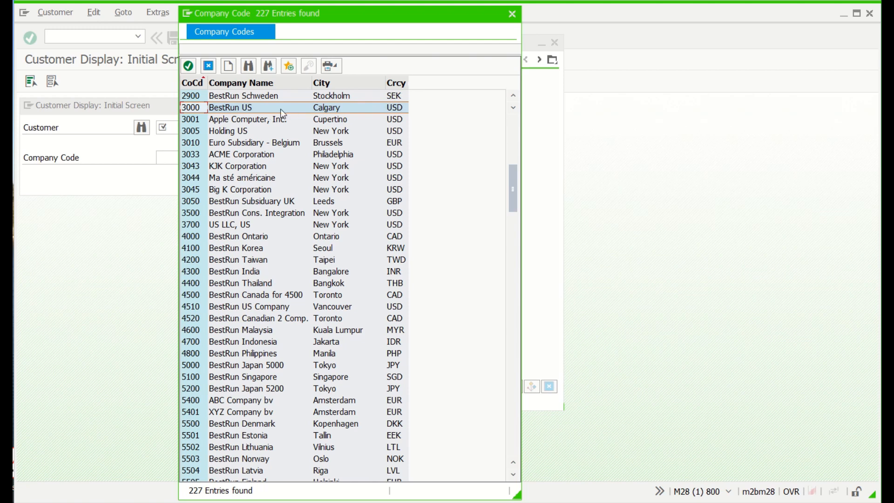
double_click(282, 112)
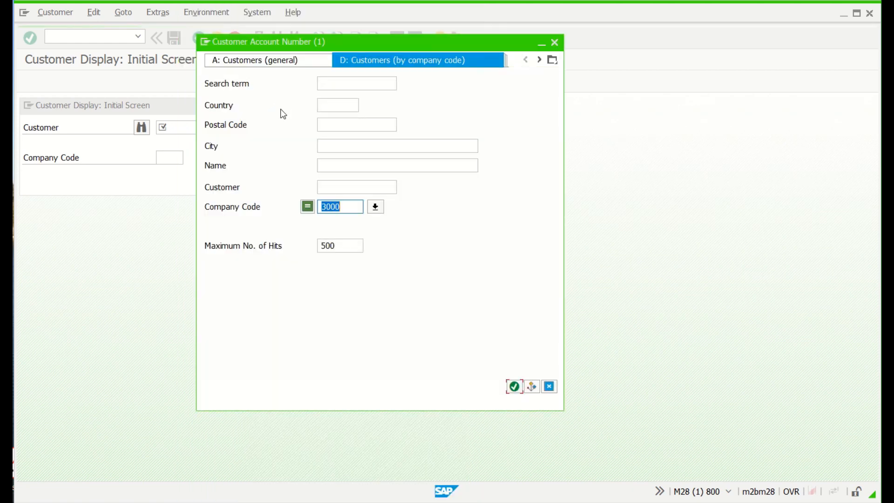
Step: Search company code 3000 (500 hits) and raise Maximum No. of Hits to 5000
click(515, 386)
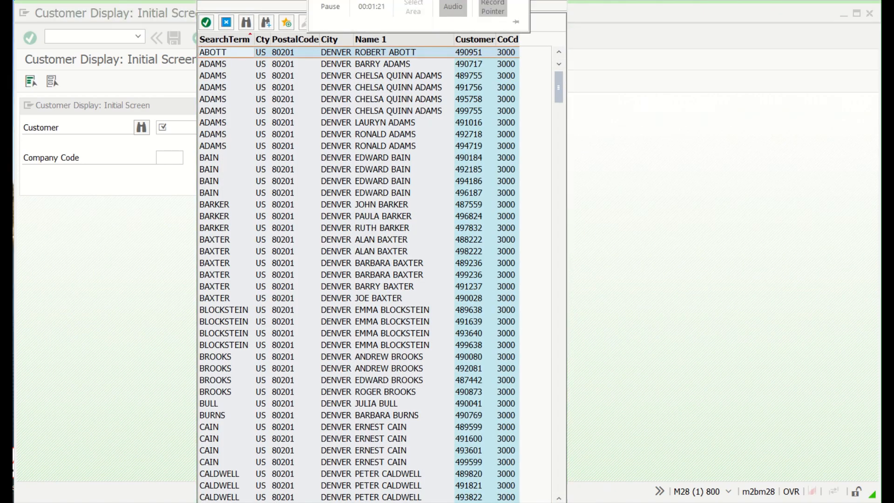
mouse_move(270, 2)
mouse_down()
mouse_move(270, 67)
mouse_move(286, 29)
mouse_up()
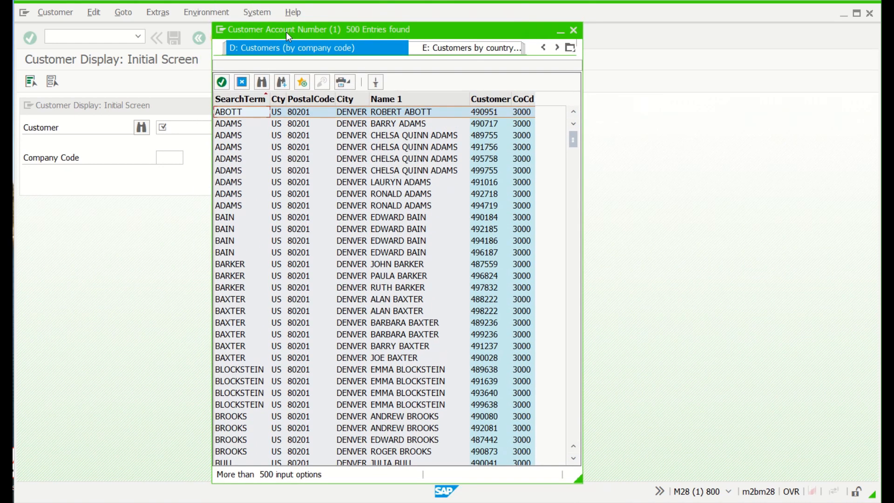
click(395, 65)
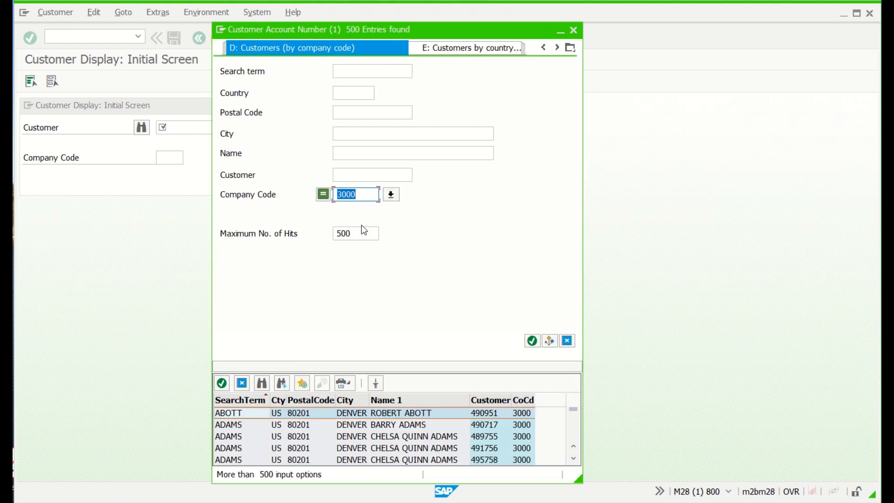
click(361, 233)
text(0)
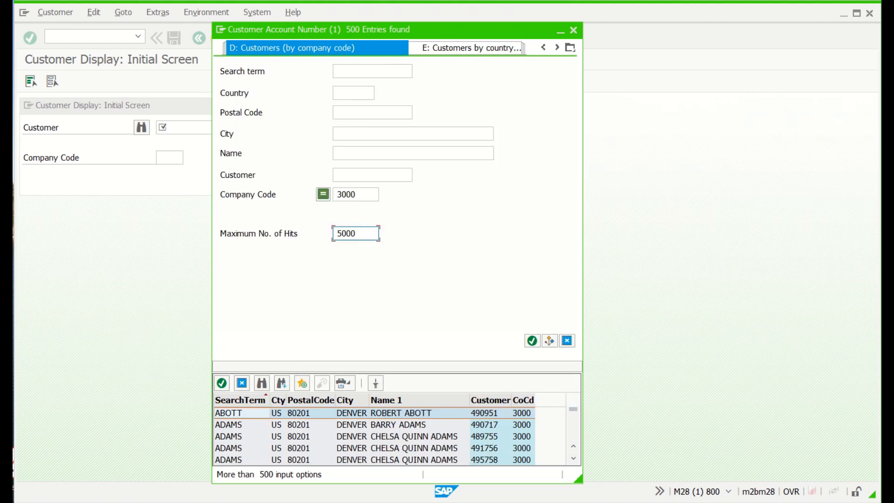
Step: Rerun the search for 5000 hits and page the ECC hit list down toward CALDWELL/CALLIGAN
click(532, 340)
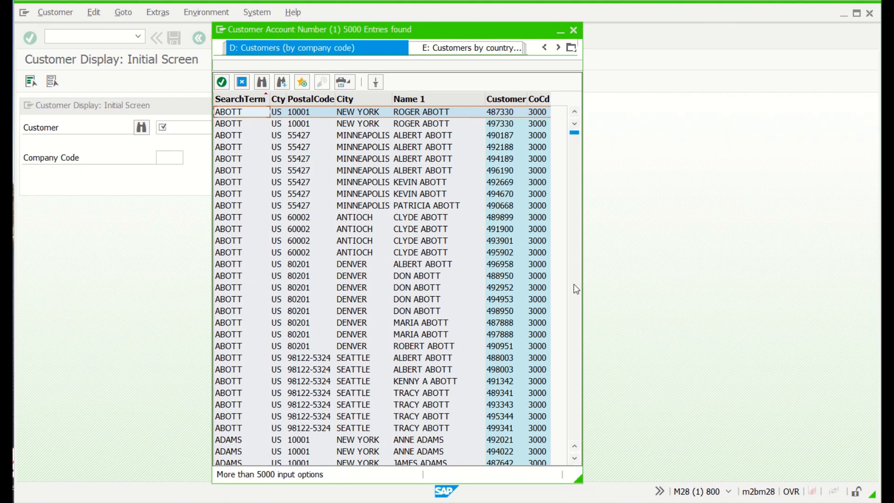
scroll(576, 333, down, 10)
scroll(576, 333, down, 10)
scroll(576, 333, down, 10)
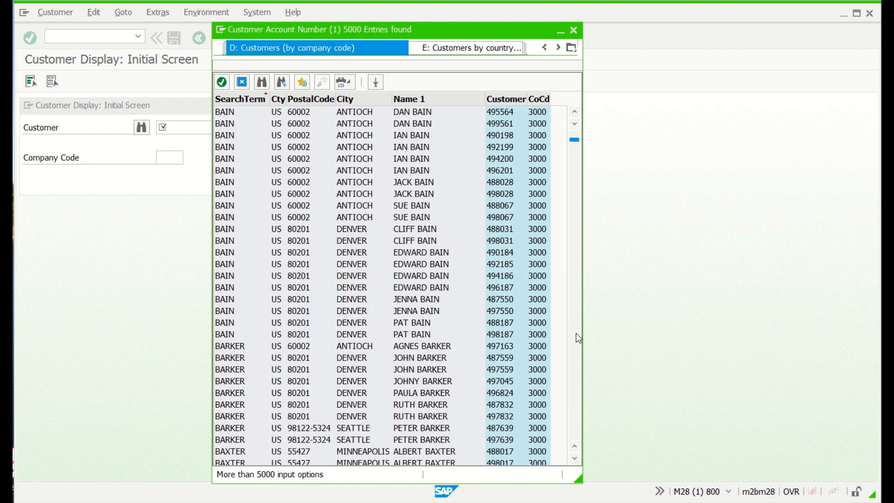
scroll(576, 333, down, 10)
scroll(576, 333, down, 10)
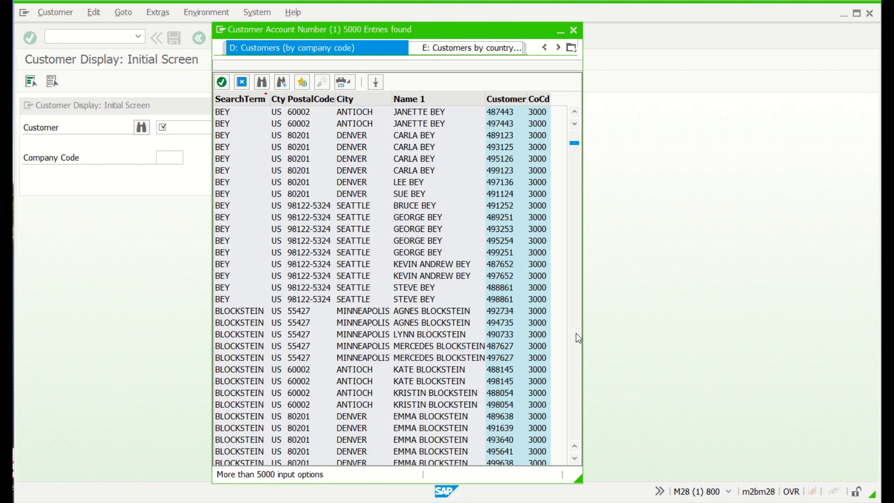
click(577, 333)
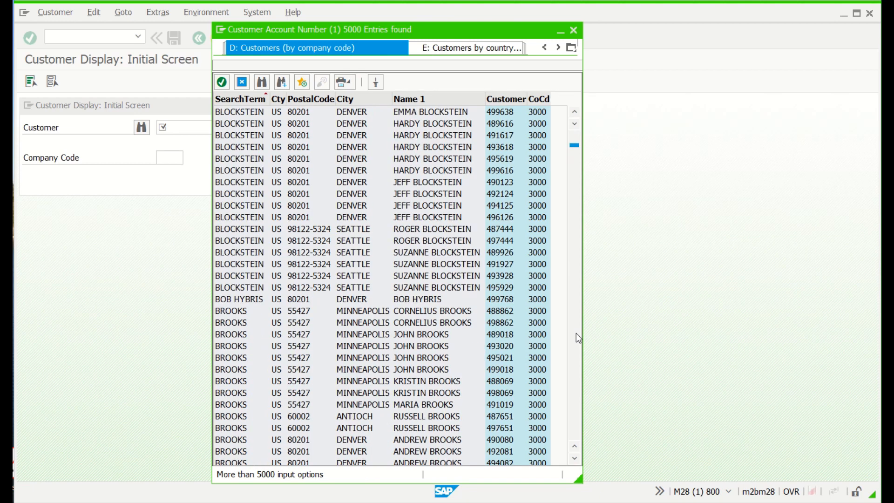
click(576, 334)
click(576, 333)
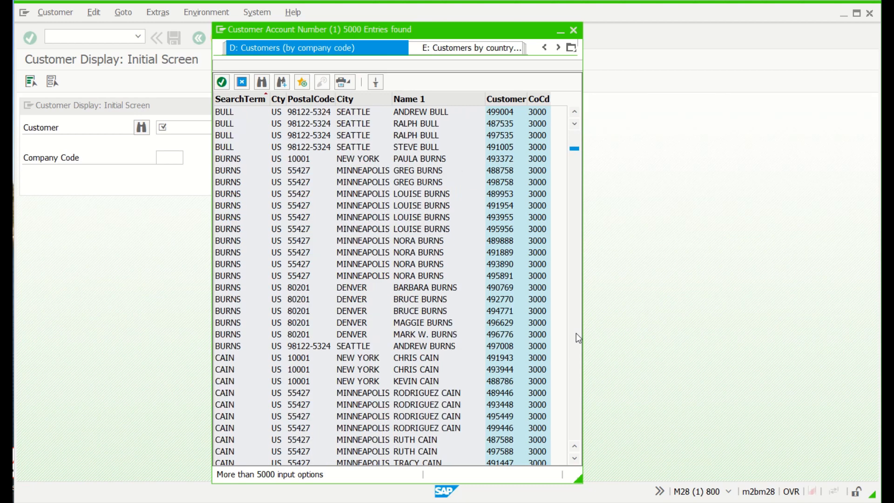
click(577, 333)
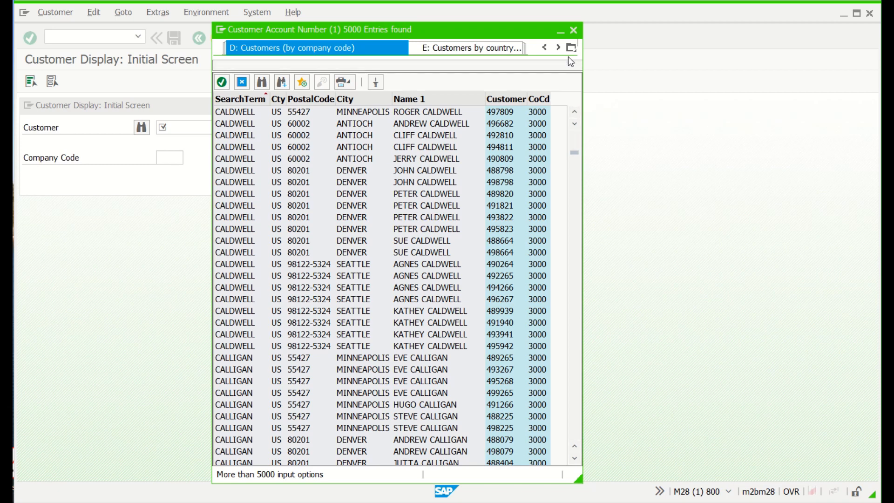
Step: Switch to the S/4HANA SAP Easy Access window, run FD03 and bring up the customer search help
key(alt+space)
key(alt+Tab)
key(Tab)
key(Tab)
key(alt)
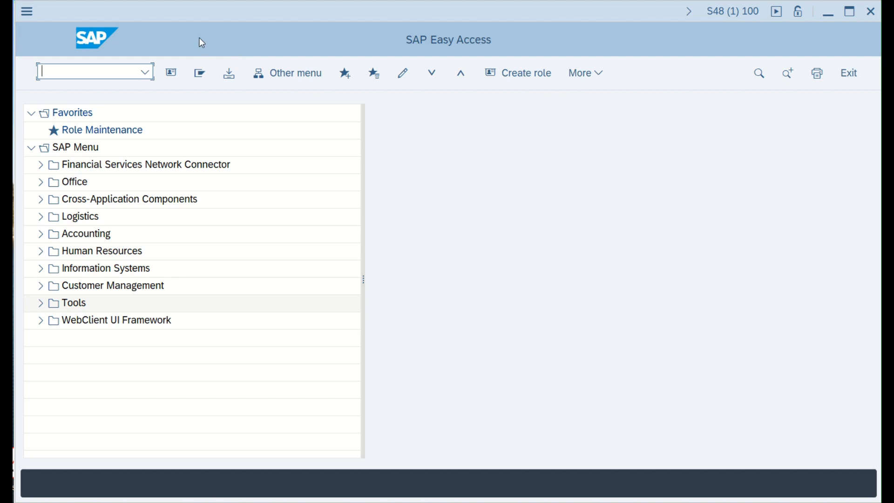
text(fd0)
text(3)
key(Return)
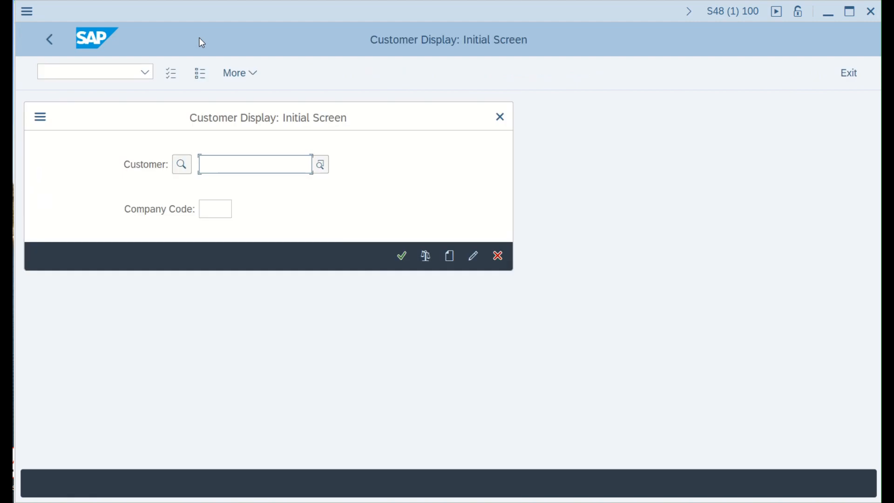
click(320, 165)
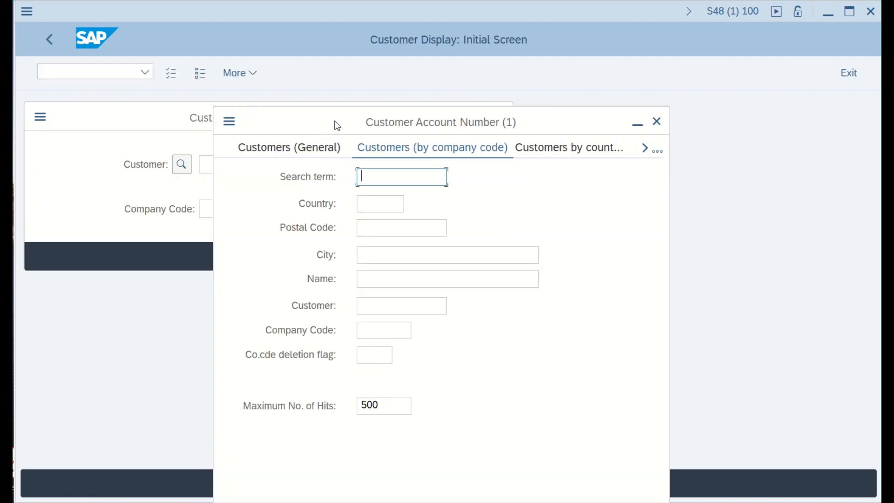
Step: Take company code 1710 from the value help as the search restriction
drag(336, 124, 288, 45)
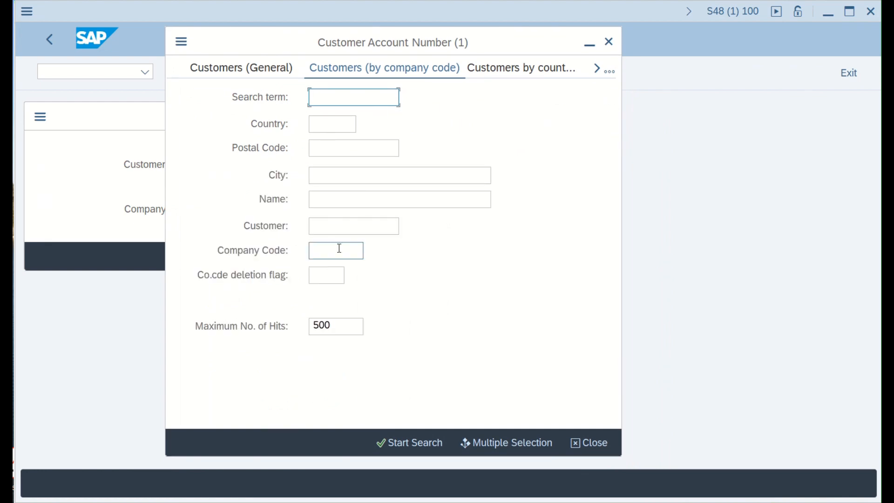
click(339, 249)
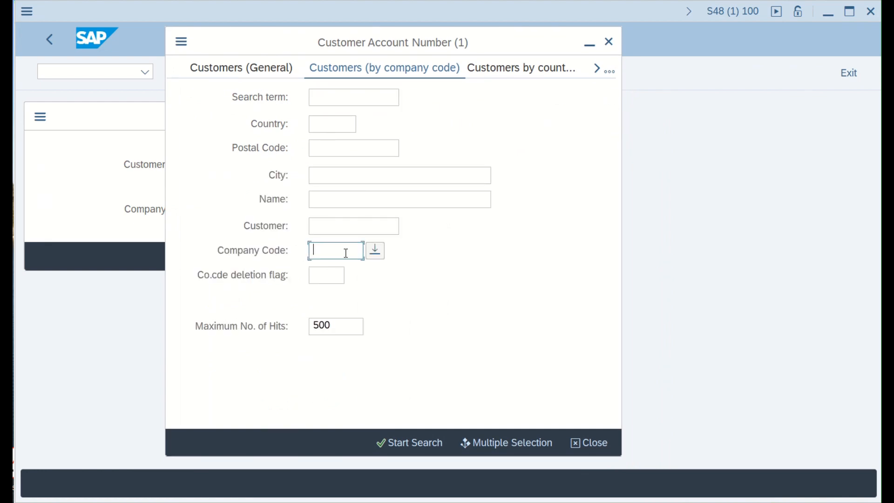
click(375, 250)
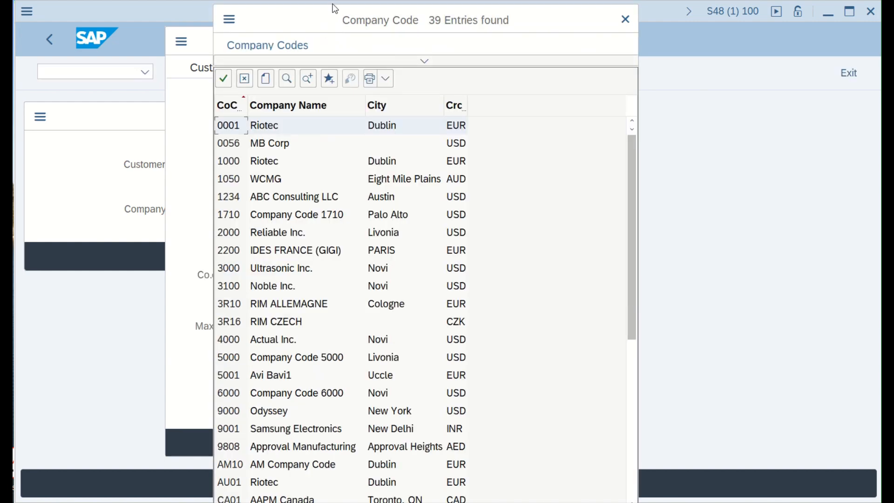
mouse_move(333, 19)
mouse_down()
mouse_move(330, 104)
mouse_move(280, 42)
mouse_up()
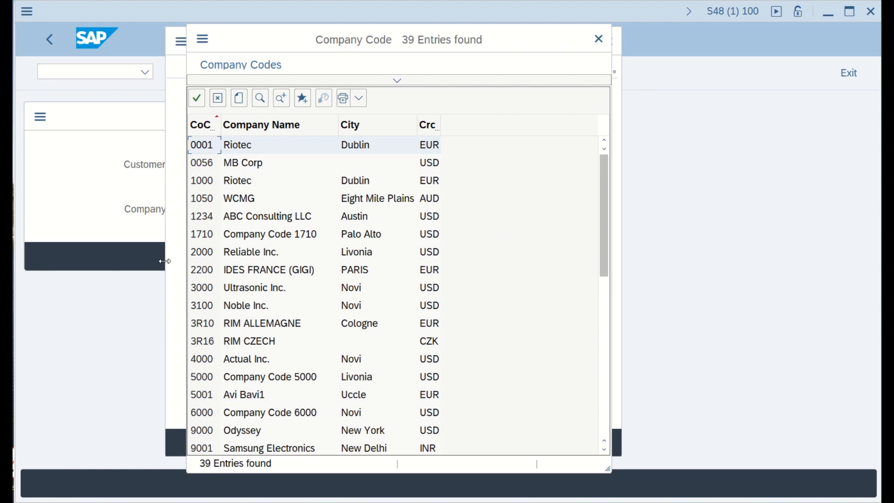
click(203, 240)
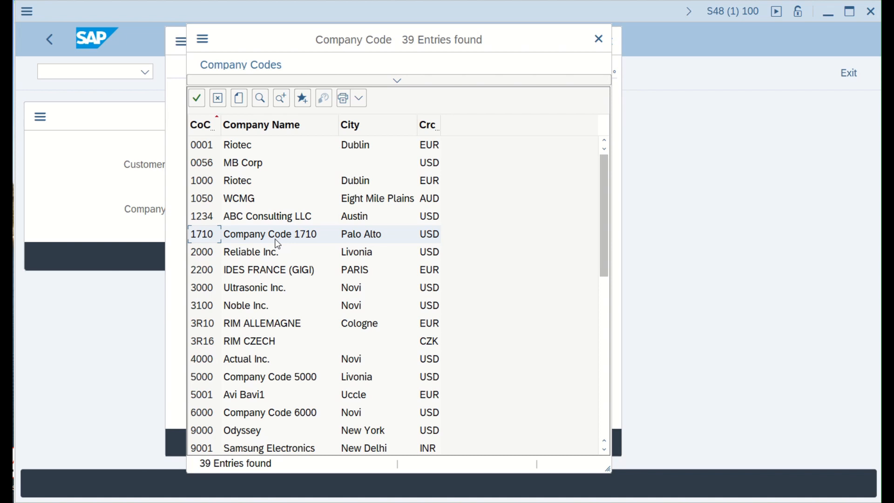
double_click(209, 234)
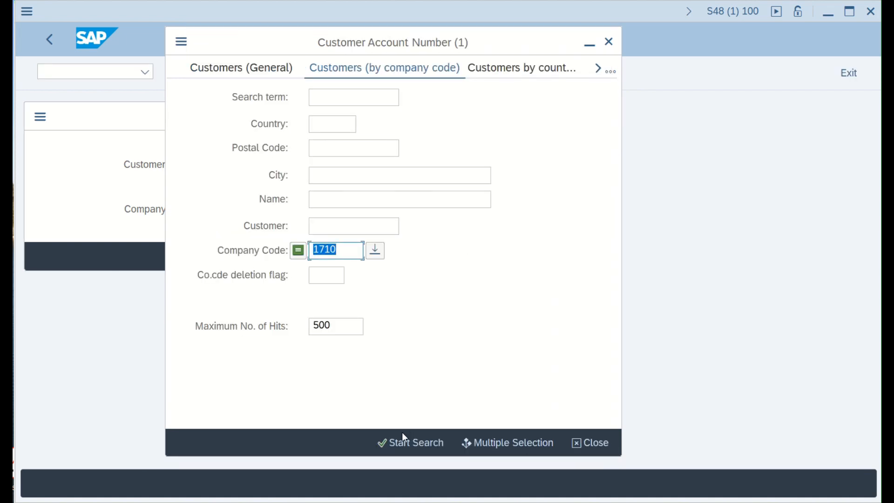
Step: Search company code 1710, returning 25 entries such as DOMESTIC US CUSTOMER 1
click(399, 442)
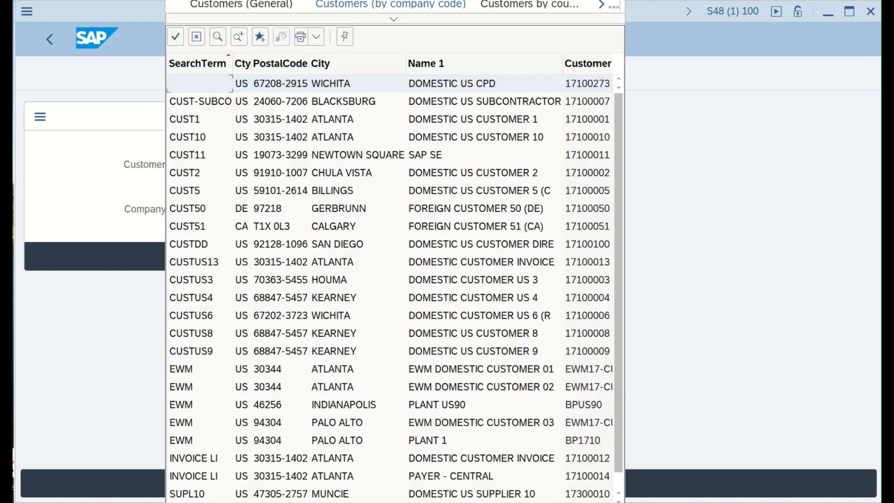
drag(218, 5, 240, 56)
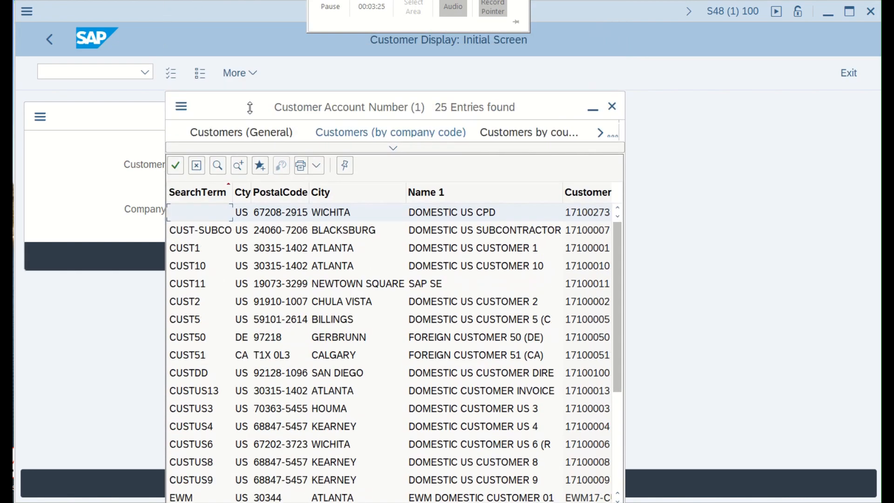